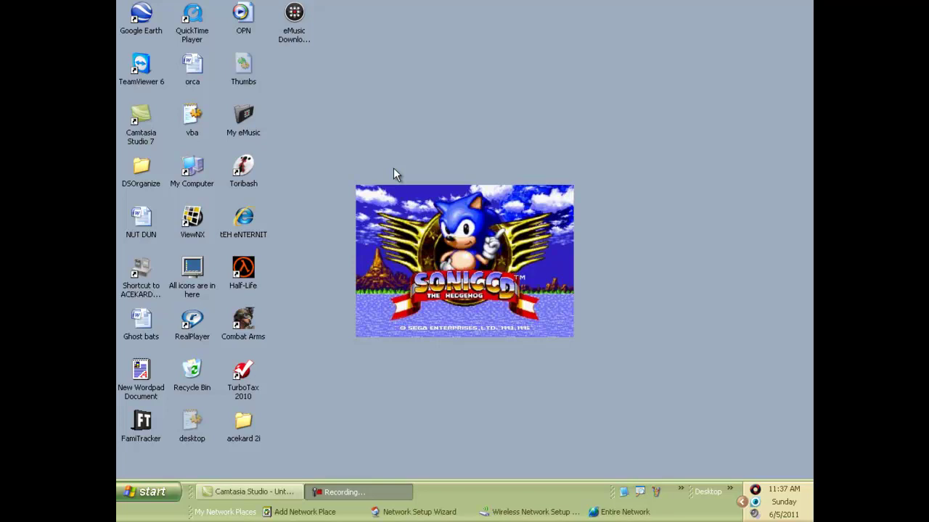
pyautogui.press('super')
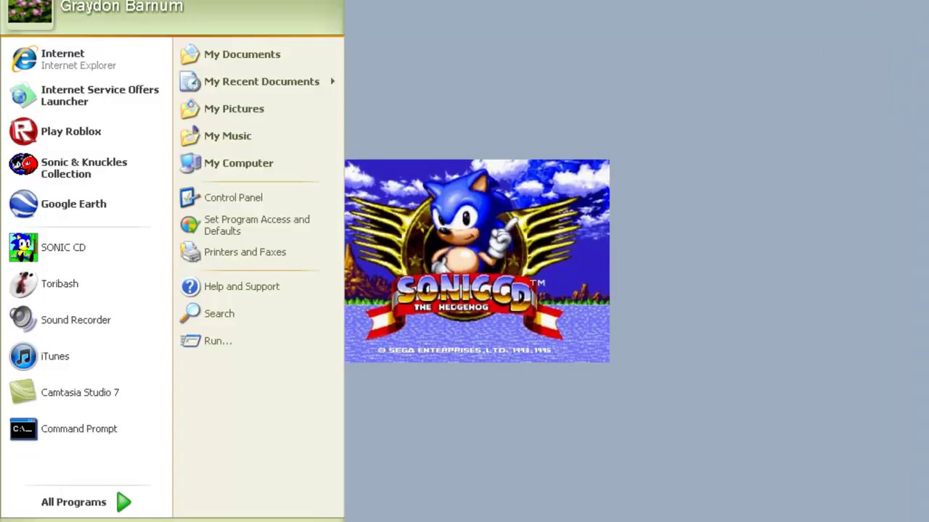
pyautogui.click(73, 502)
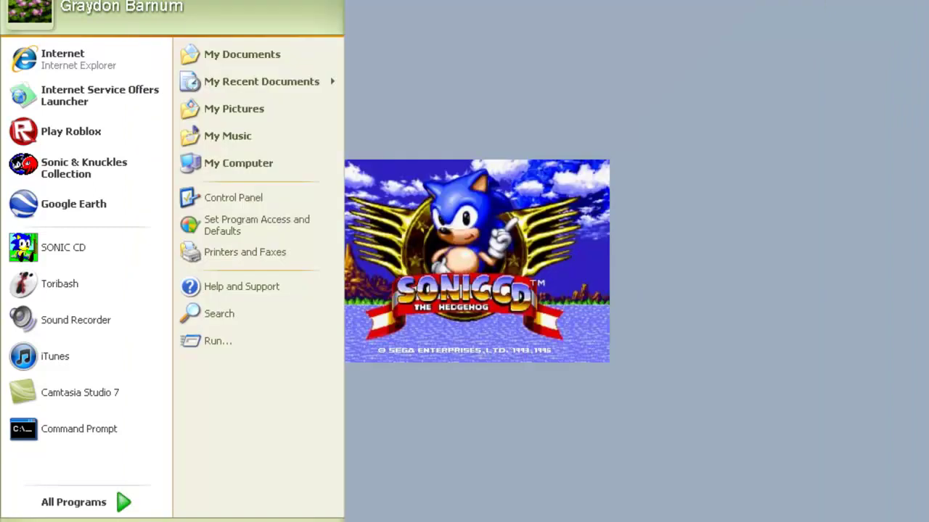
pyautogui.click(120, 500)
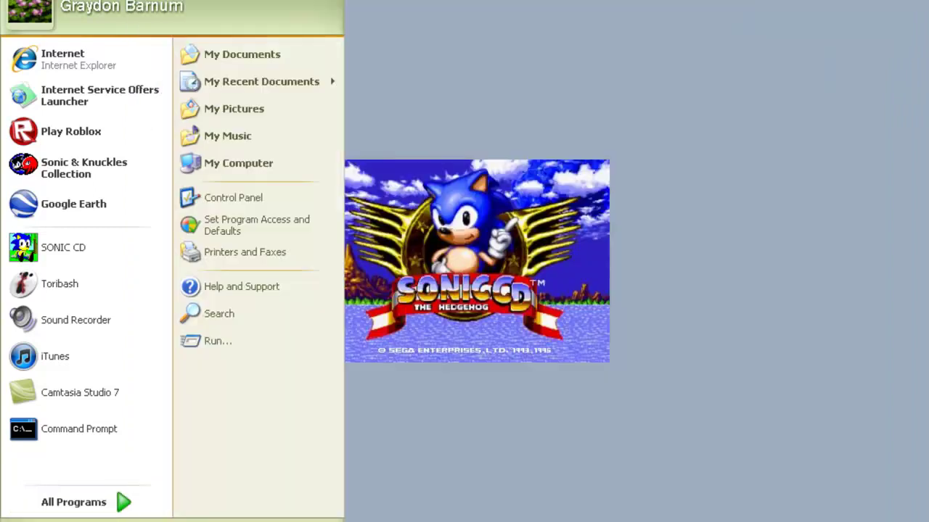
pyautogui.press('super')
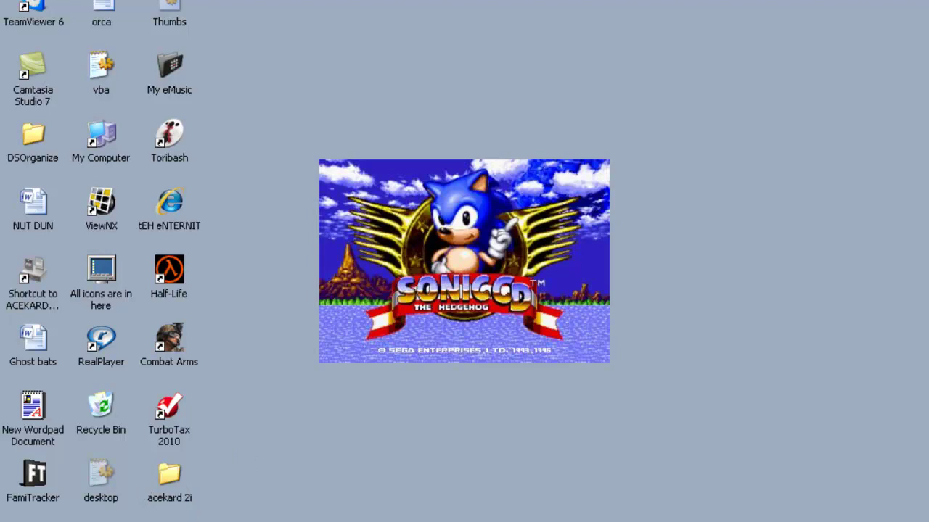
pyautogui.click(22, 521)
pyautogui.click(99, 512)
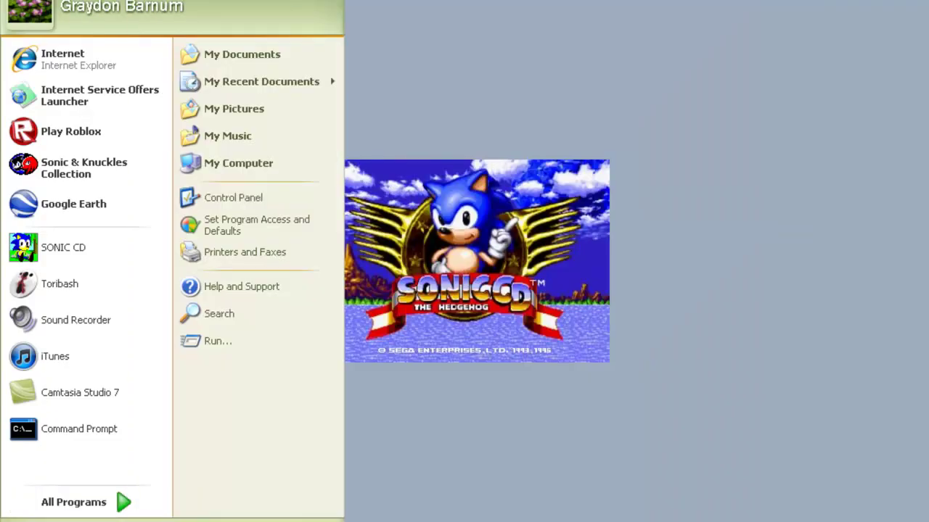
pyautogui.moveTo(98, 500)
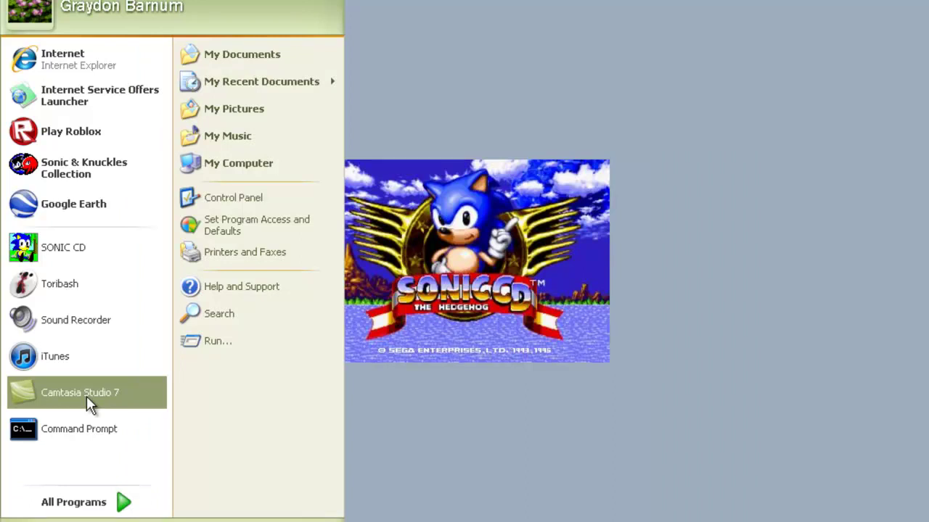
# - Run the SONICPC (D:) disc from My Computer and dismiss the ssp.exe Entry Point Not Found error
pyautogui.click(201, 163)
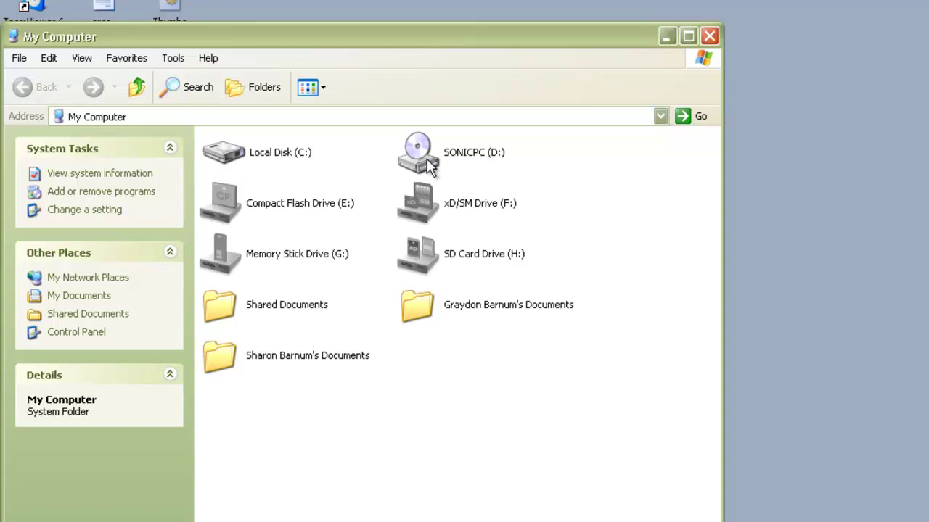
pyautogui.doubleClick(431, 167)
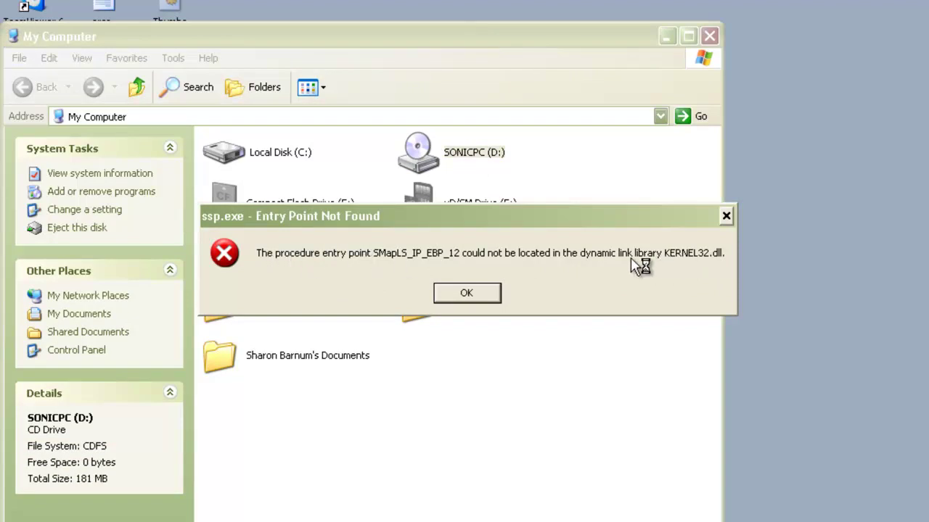
pyautogui.click(467, 292)
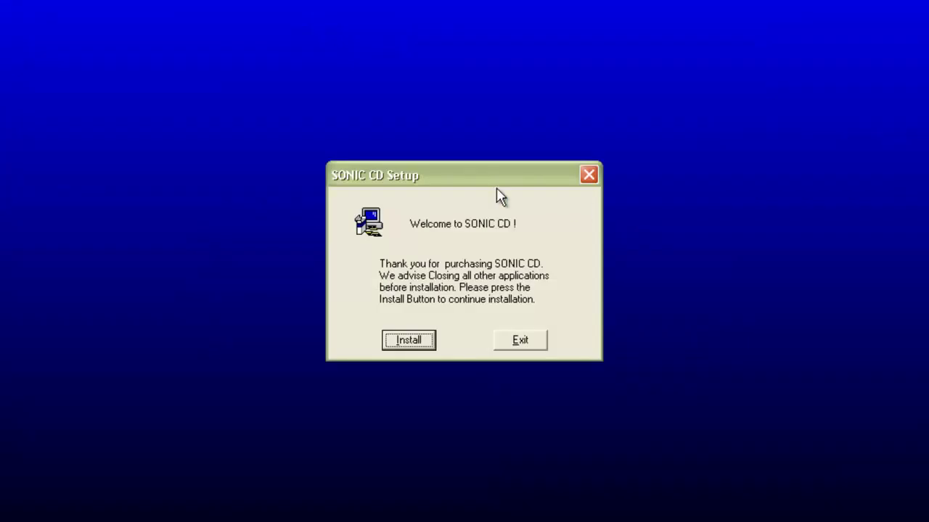
# - Choose Install on the Welcome to SONIC CD screen to reach the C:\SEGA\SONICCD custom options
pyautogui.click(398, 341)
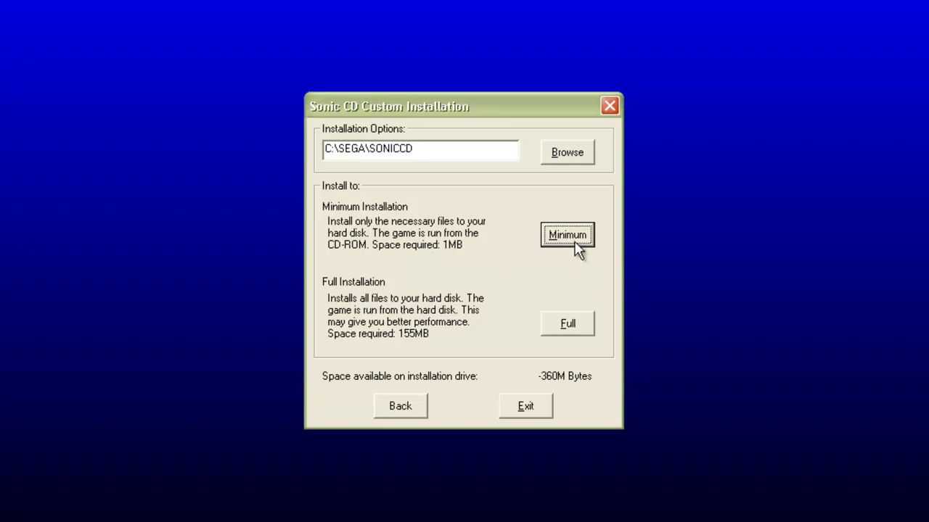
# - Start the Full 155MB installation of Sonic CD into C:\SEGA\SONICCD
pyautogui.click(584, 324)
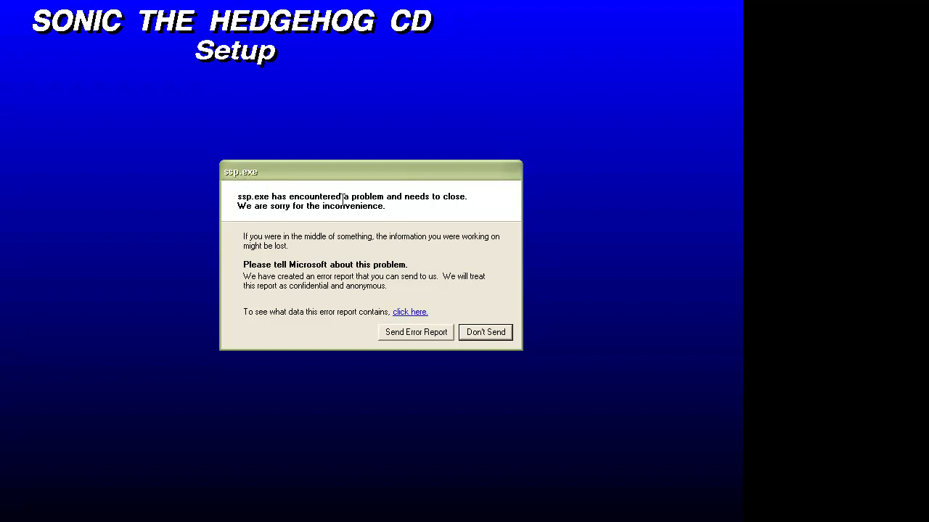
# - Dismiss the ssp.exe crash report with Don't Send and reposition the SONIC CD Group window
pyautogui.click(487, 334)
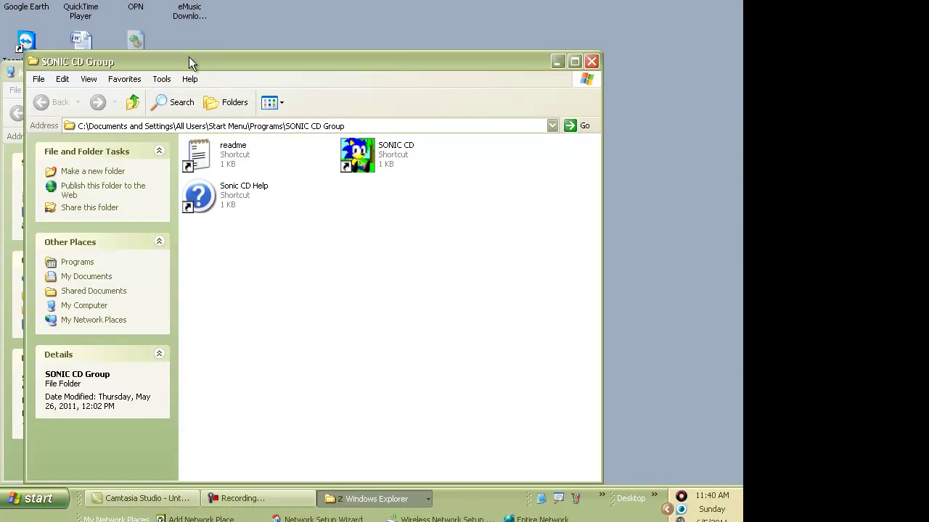
pyautogui.moveTo(189, 62); pyautogui.dragTo(312, 115)
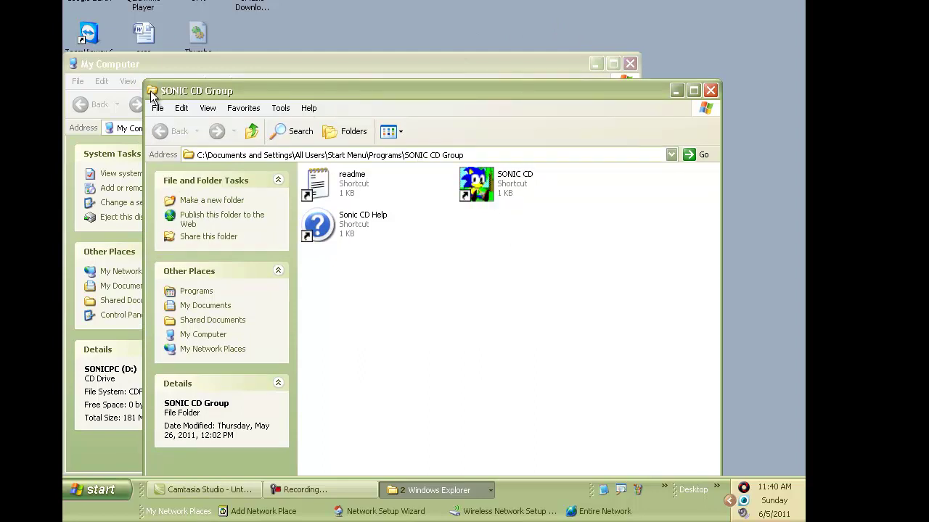
pyautogui.moveTo(499, 90); pyautogui.dragTo(439, 86)
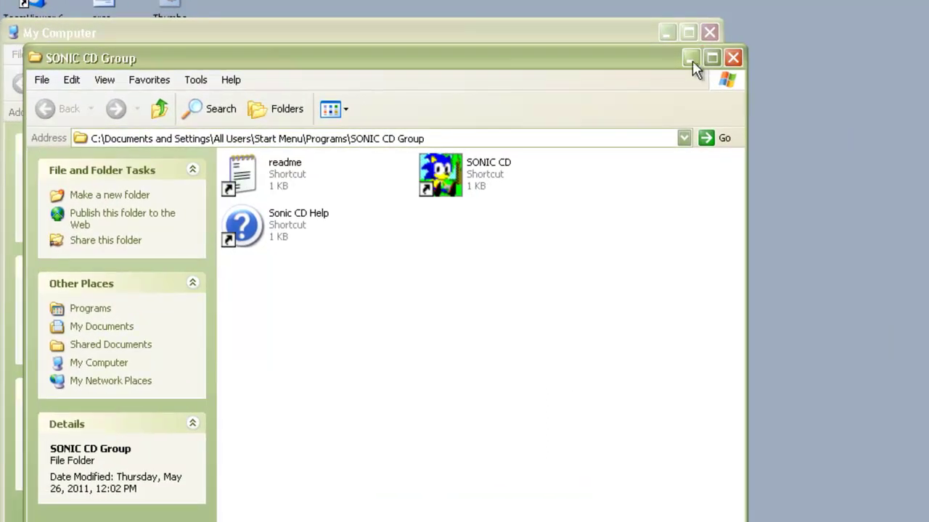
pyautogui.moveTo(656, 65); pyautogui.dragTo(675, 52)
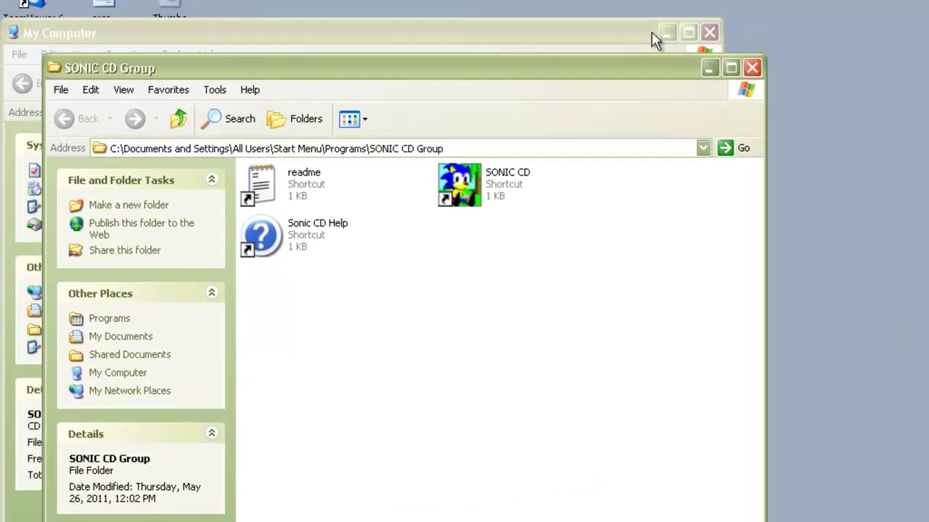
# - Close the My Computer window and move SONIC CD Group to the top of the screen
pyautogui.click(651, 34)
pyautogui.click(710, 33)
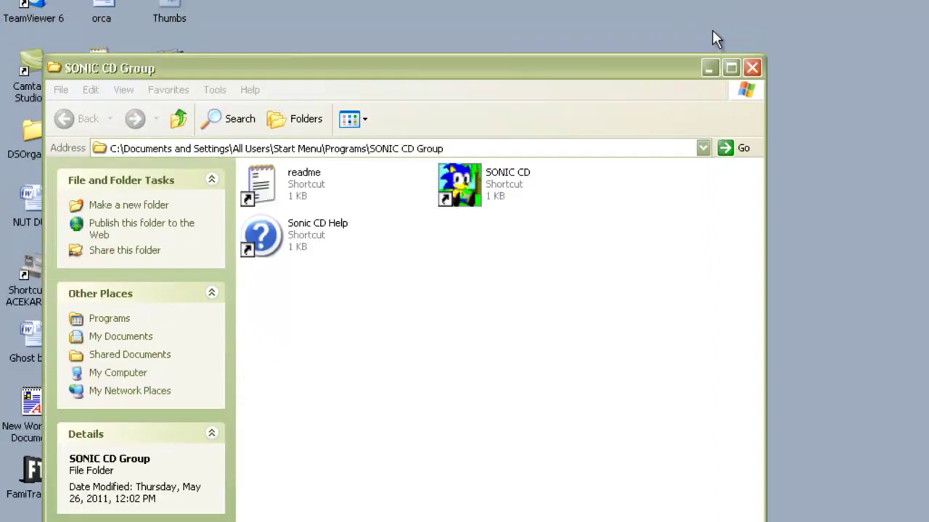
pyautogui.moveTo(518, 66); pyautogui.dragTo(528, 2)
# - Browse through My Computer to the C:\SEGA\SONICCD install folder
pyautogui.press('super')
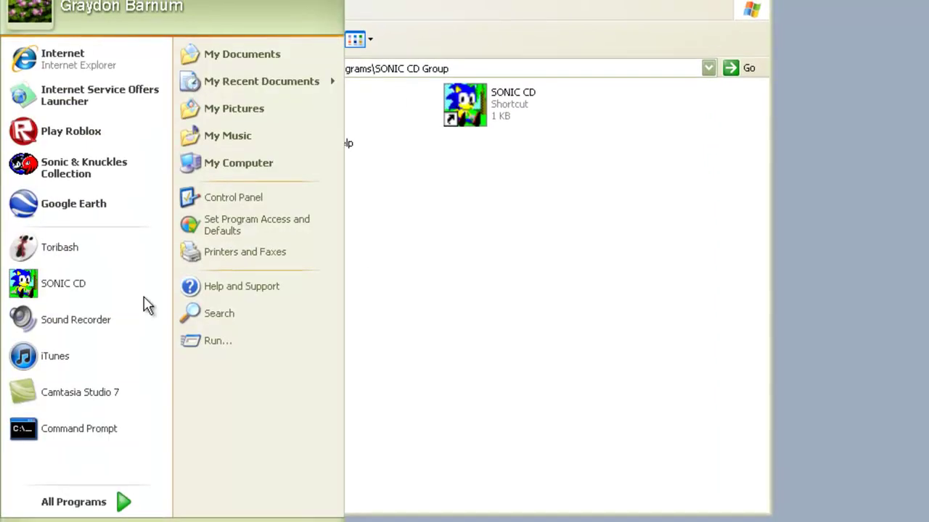
pyautogui.click(214, 164)
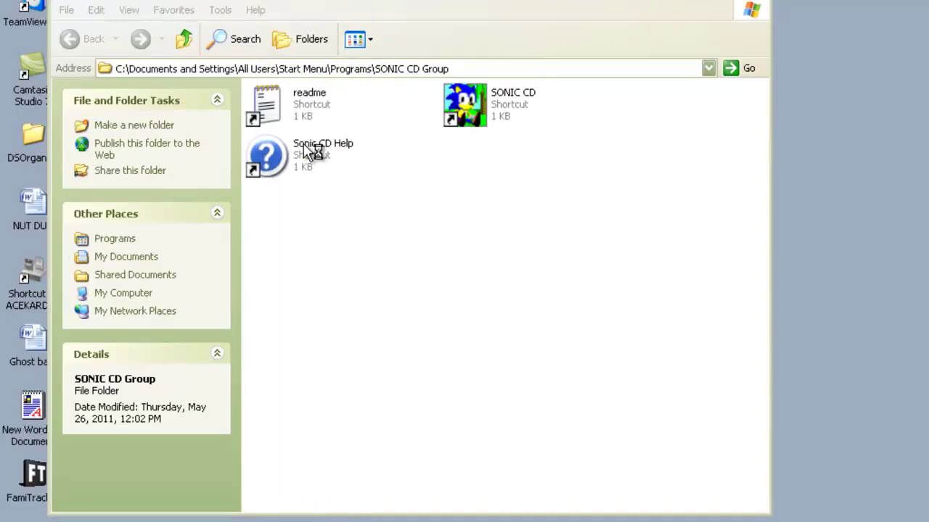
pyautogui.doubleClick(243, 162)
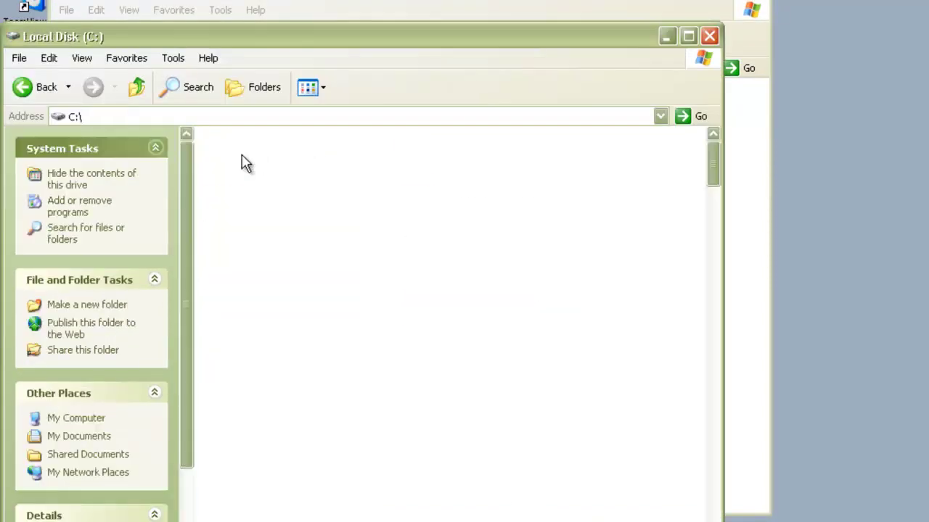
pyautogui.doubleClick(234, 352)
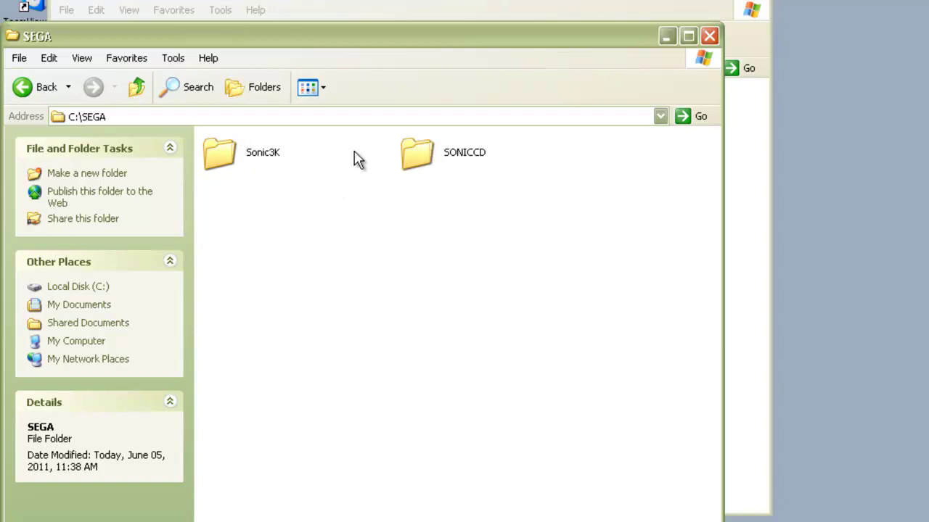
pyautogui.doubleClick(414, 158)
pyautogui.moveTo(707, 174); pyautogui.dragTo(742, 428)
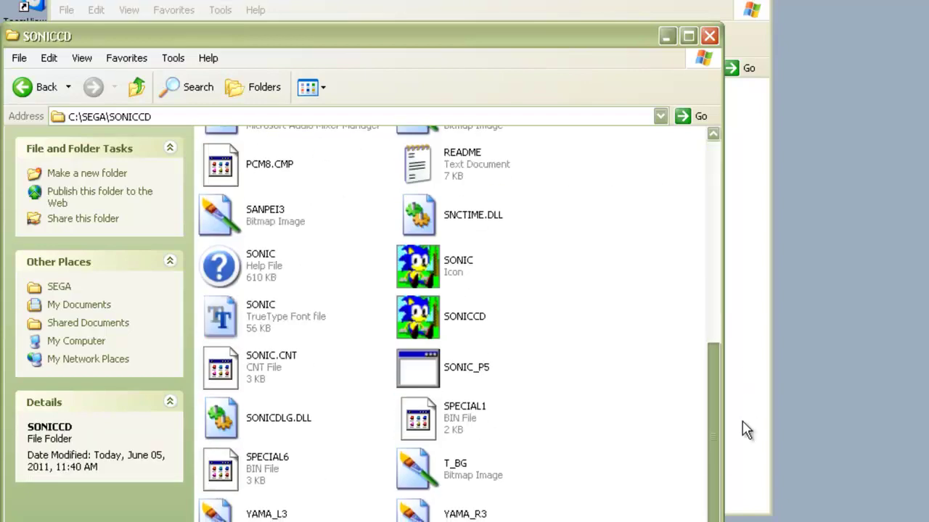
# - Try launching SONICCD.EXE and the SONIC CD shortcut, dismissing both missing DINO2D.dll errors
pyautogui.doubleClick(433, 323)
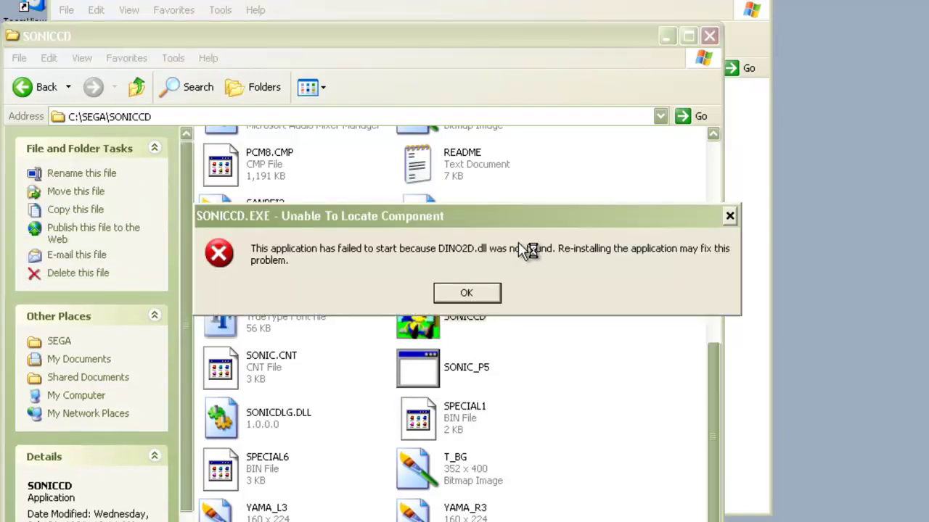
pyautogui.click(468, 292)
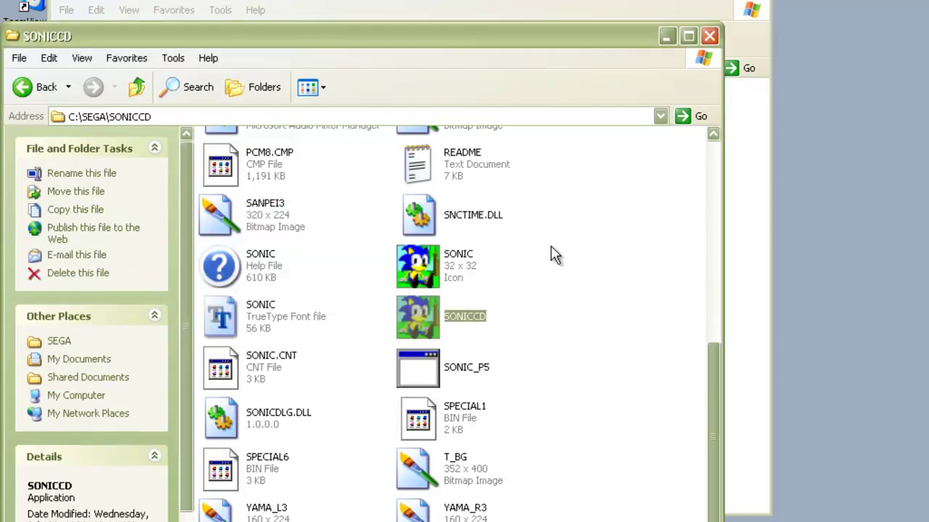
pyautogui.click(707, 39)
pyautogui.doubleClick(493, 96)
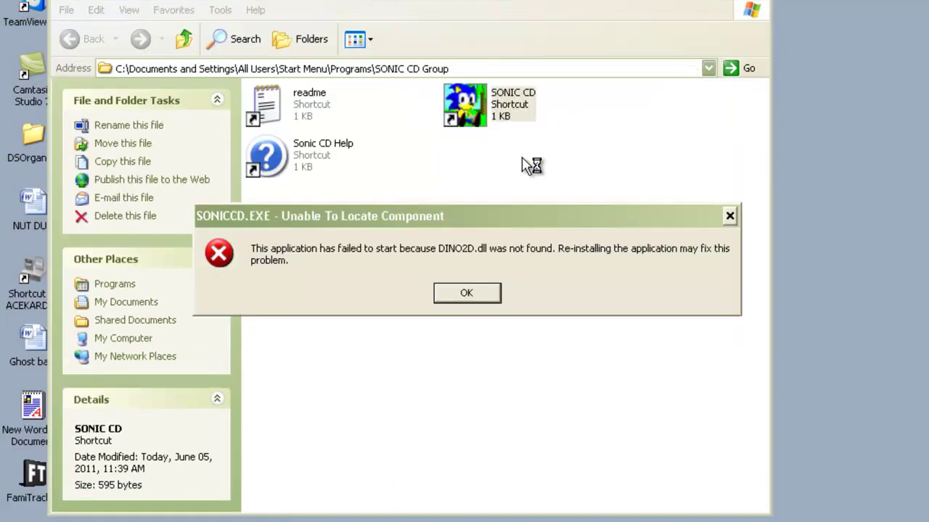
pyautogui.click(479, 292)
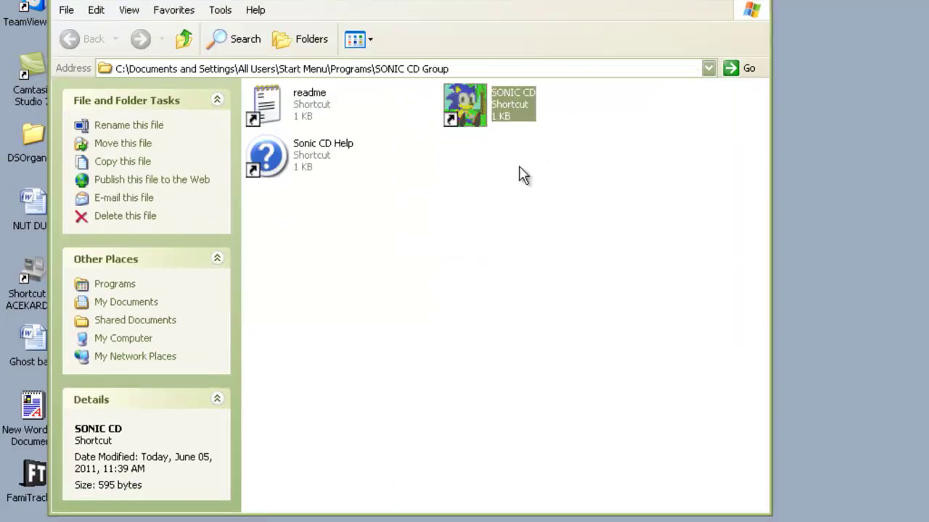
pyautogui.click(29, 521)
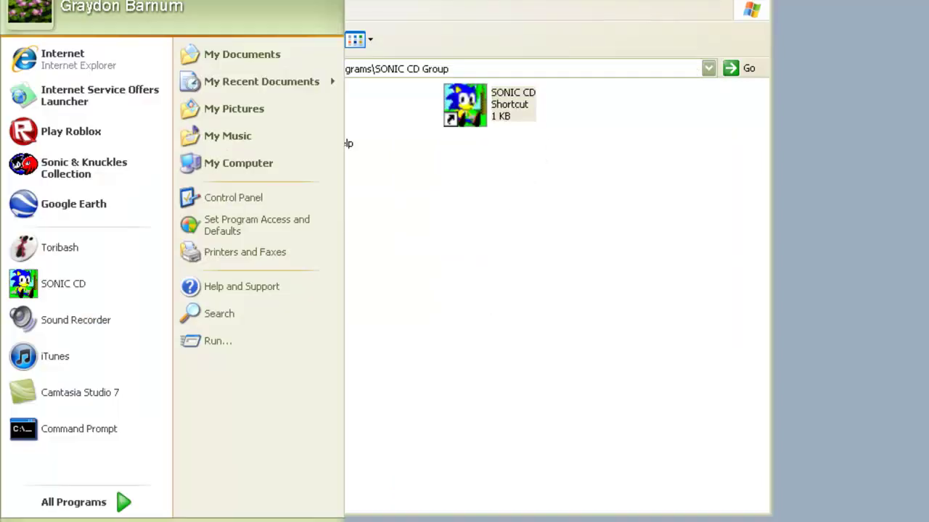
# - Search Google in Internet Explorer for 'sonic cd on xp'
pyautogui.click(82, 57)
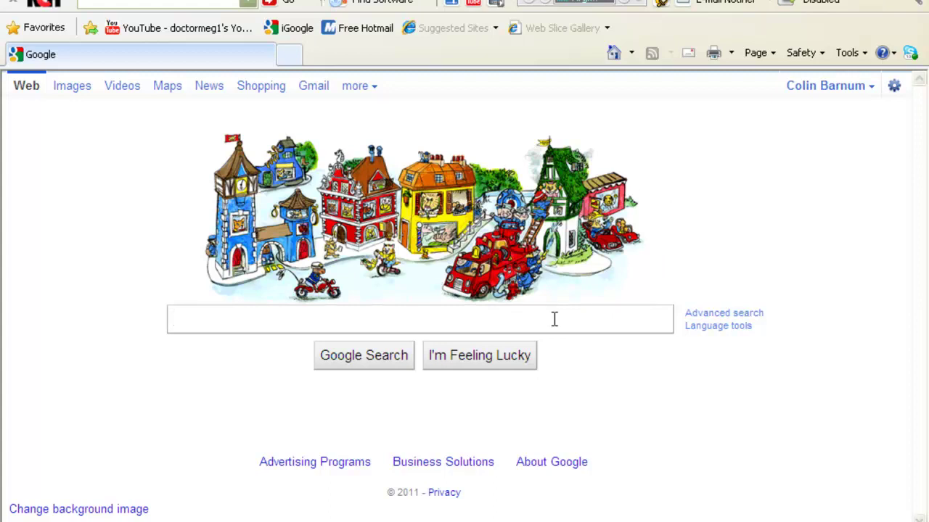
pyautogui.write('onic')
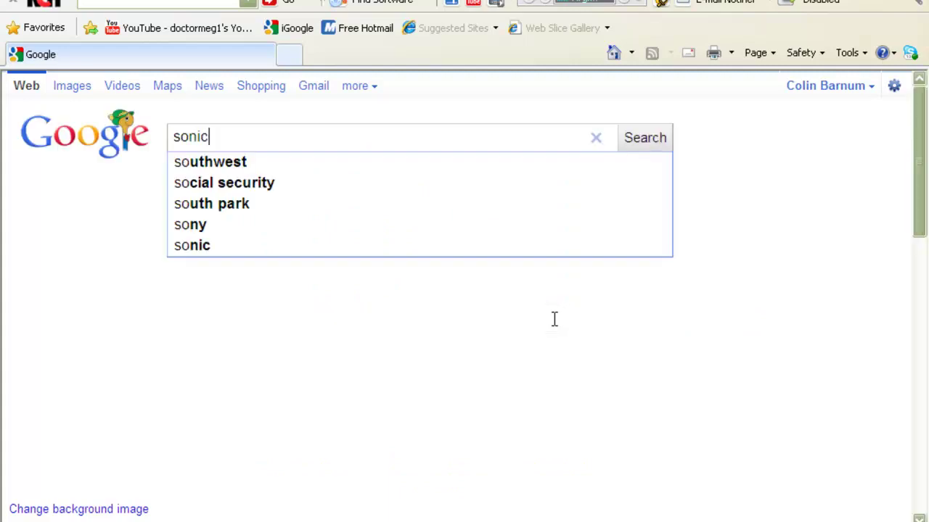
pyautogui.write(' cd on xop')
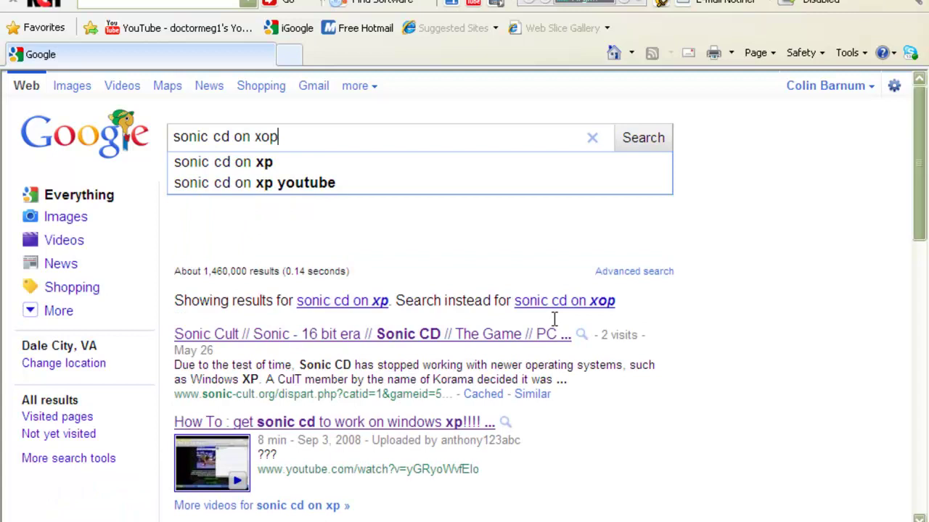
pyautogui.press('BackSpace')
pyautogui.press('BackSpace')
pyautogui.press('BackSpace')
pyautogui.press('BackSpace')
pyautogui.press('BackSpace')
pyautogui.press('BackSpace')
pyautogui.press('BackSpace')
pyautogui.press('BackSpace')
pyautogui.press('BackSpace')
pyautogui.press('BackSpace')
pyautogui.press('BackSpace')
pyautogui.press('BackSpace')
pyautogui.press('BackSpace')
pyautogui.press('BackSpace')
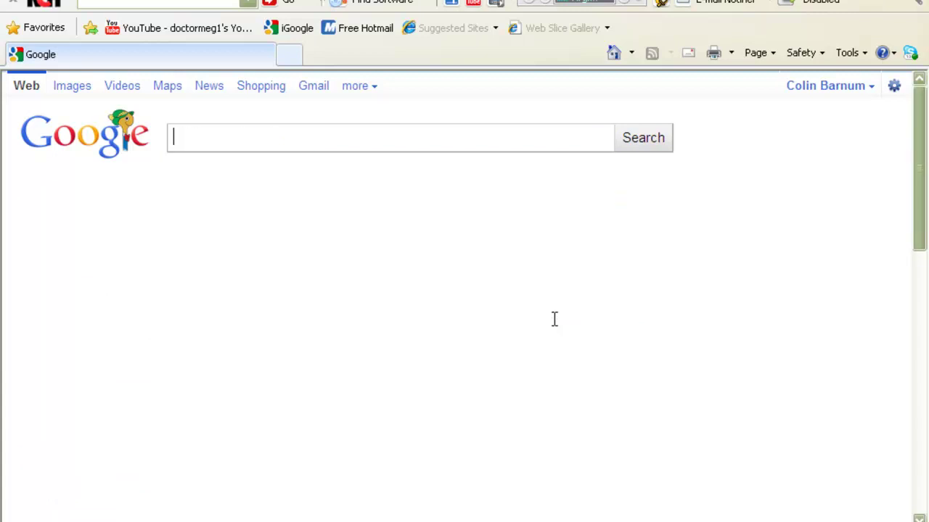
pyautogui.write('somic cd on x')
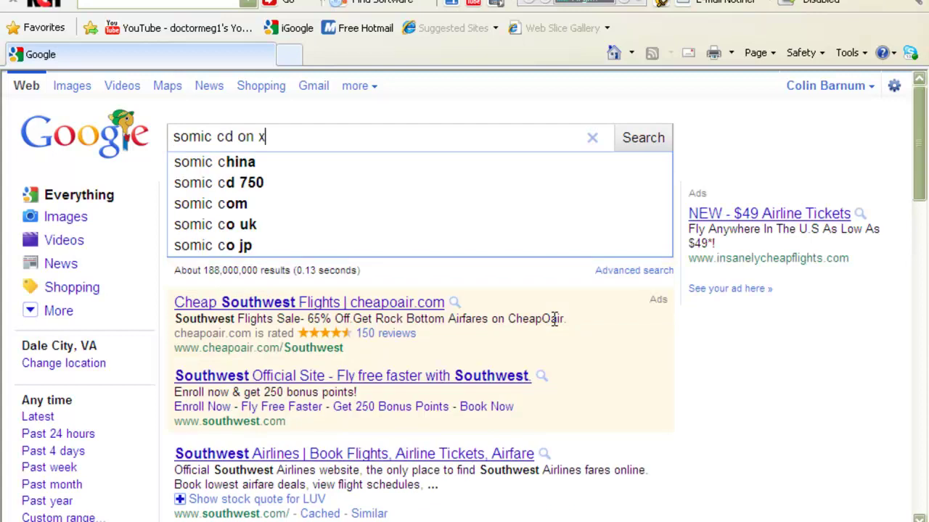
pyautogui.write('p')
pyautogui.press('Return')
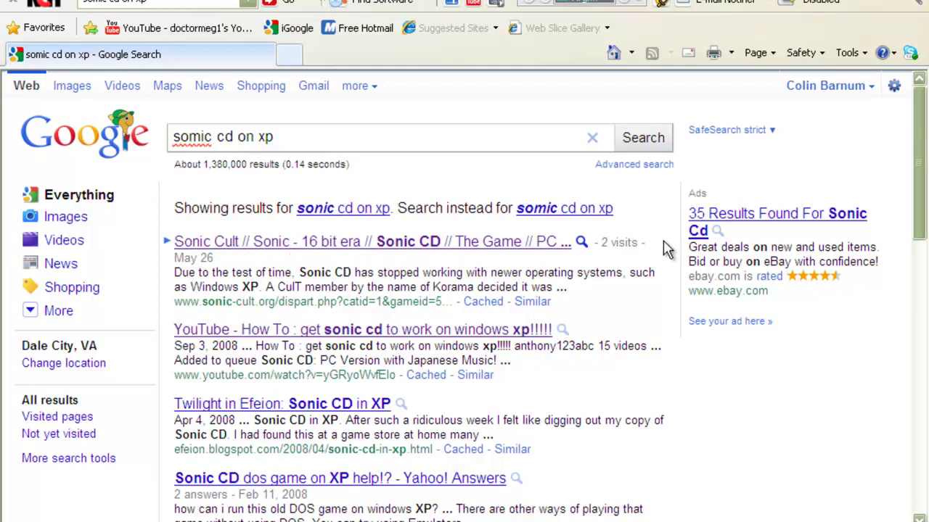
# - Open the Sonic Cult result and run SonicCDfix.exe from its DOWNLOAD IT HERE! link
pyautogui.click(225, 249)
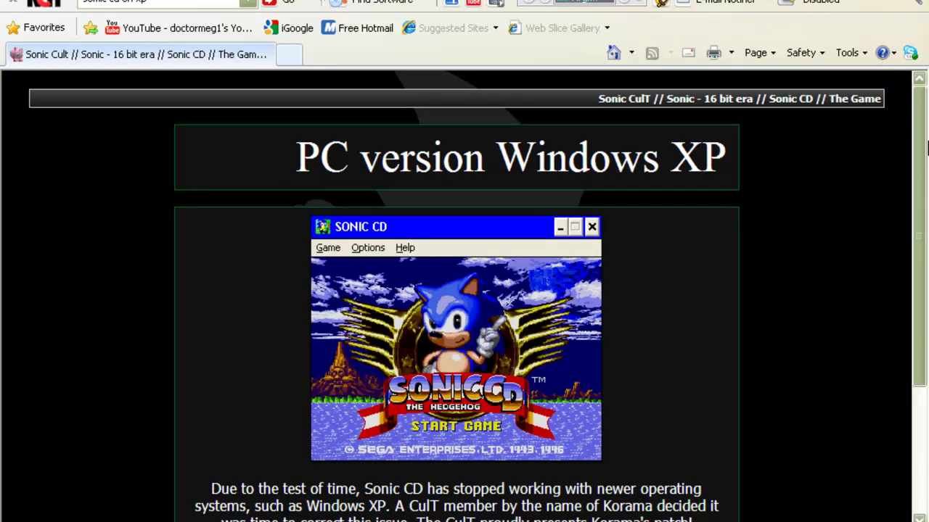
pyautogui.moveTo(926, 148); pyautogui.dragTo(914, 182)
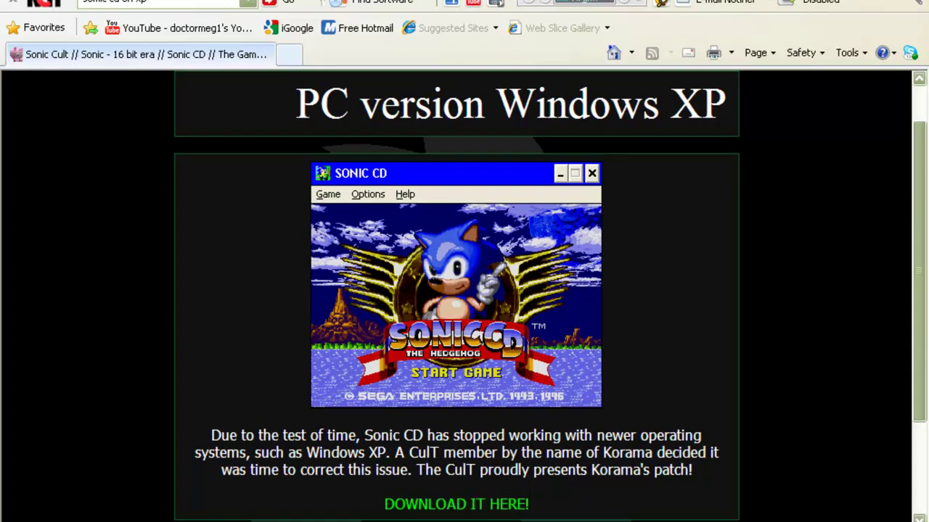
pyautogui.moveTo(924, 138); pyautogui.dragTo(923, 258)
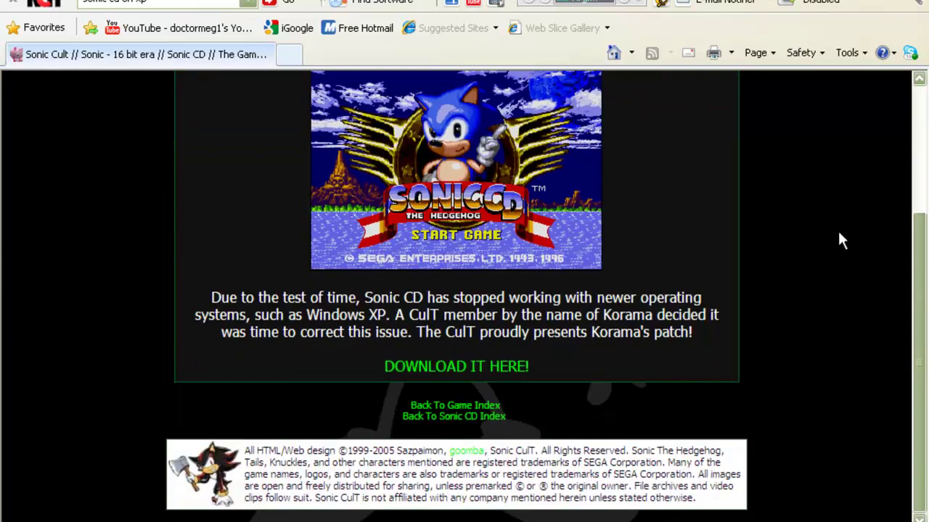
pyautogui.click(492, 368)
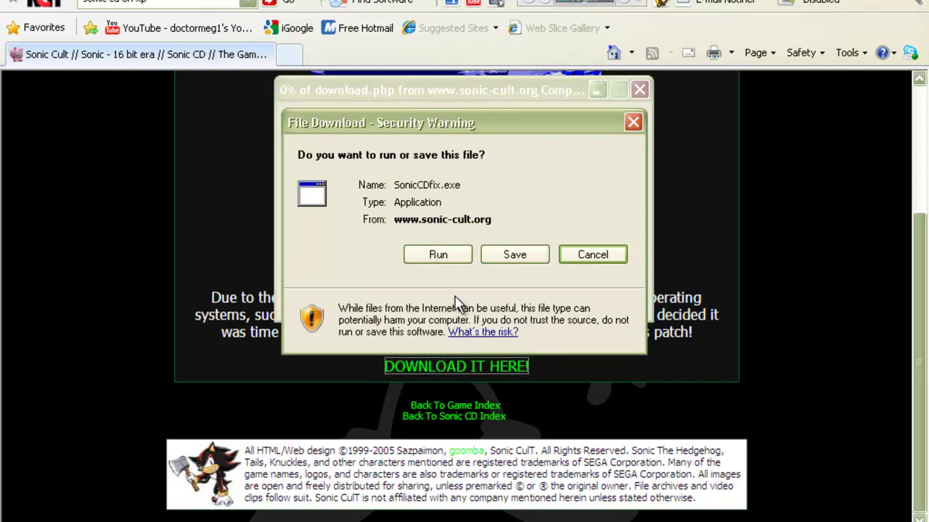
pyautogui.click(453, 255)
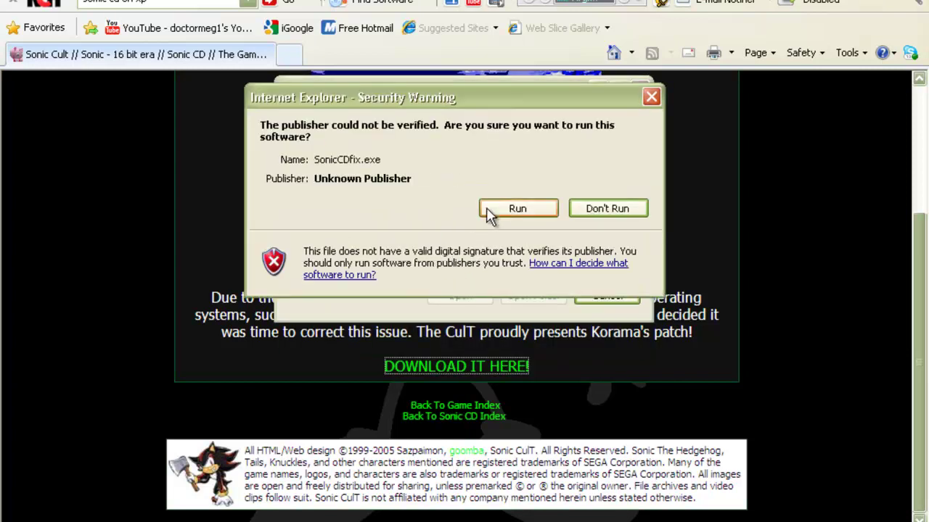
# - Confirm running SonicCDfix.exe and centre the Sonic CD PC Fix v1.3 window
pyautogui.click(497, 211)
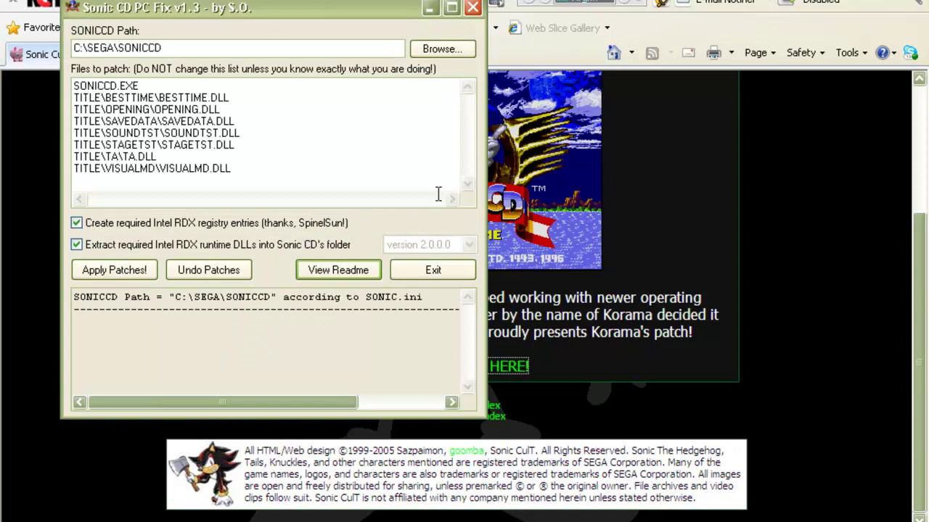
pyautogui.moveTo(388, 7); pyautogui.dragTo(461, 46)
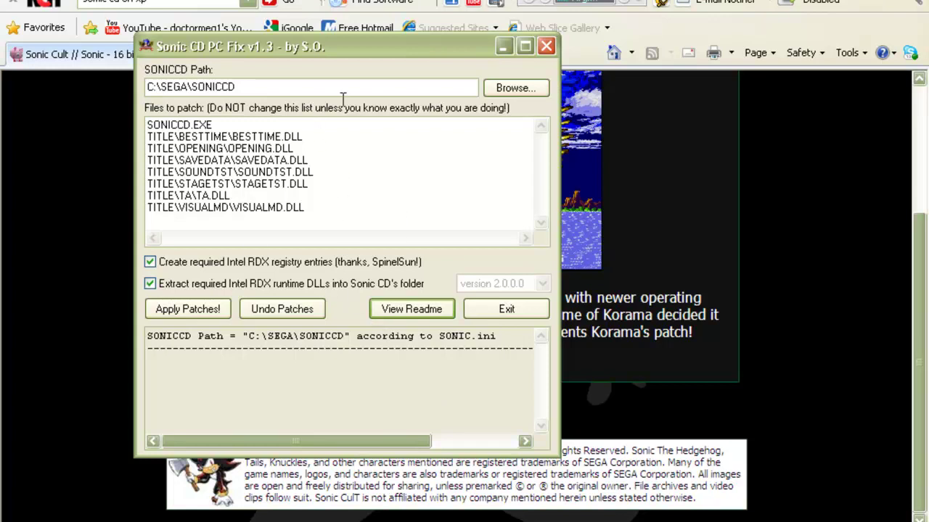
pyautogui.moveTo(359, 45); pyautogui.dragTo(409, 30)
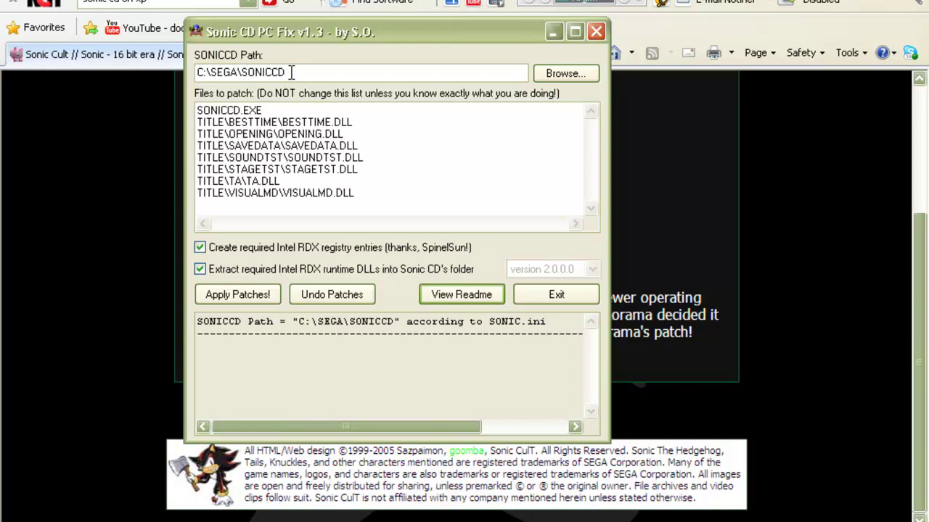
# - Browse to Local Disk (C:) > SEGA > SONICCD and pick SONICCD.EXE as the game location
pyautogui.click(573, 73)
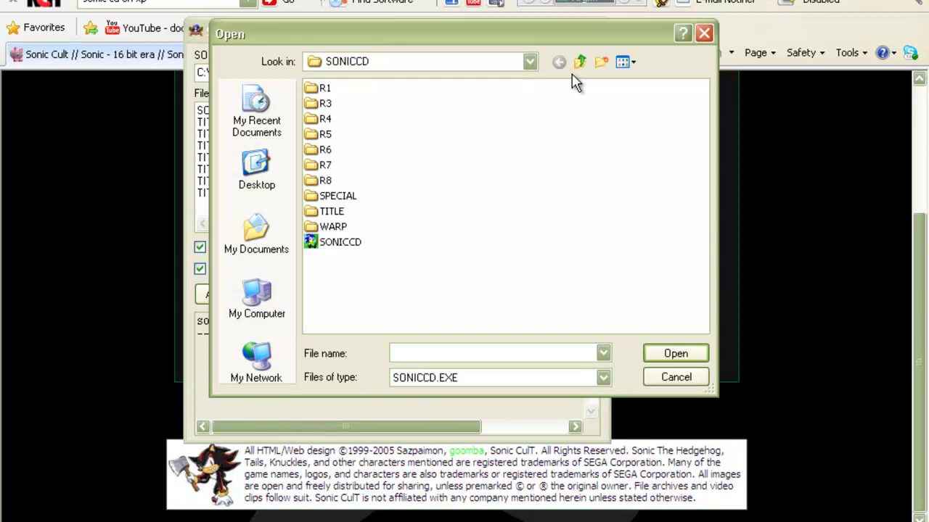
pyautogui.click(437, 69)
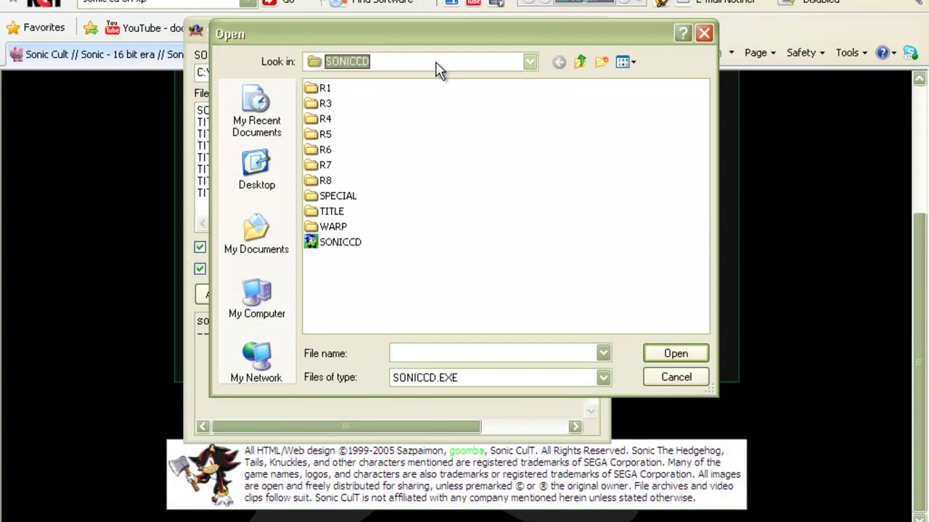
pyautogui.click(529, 62)
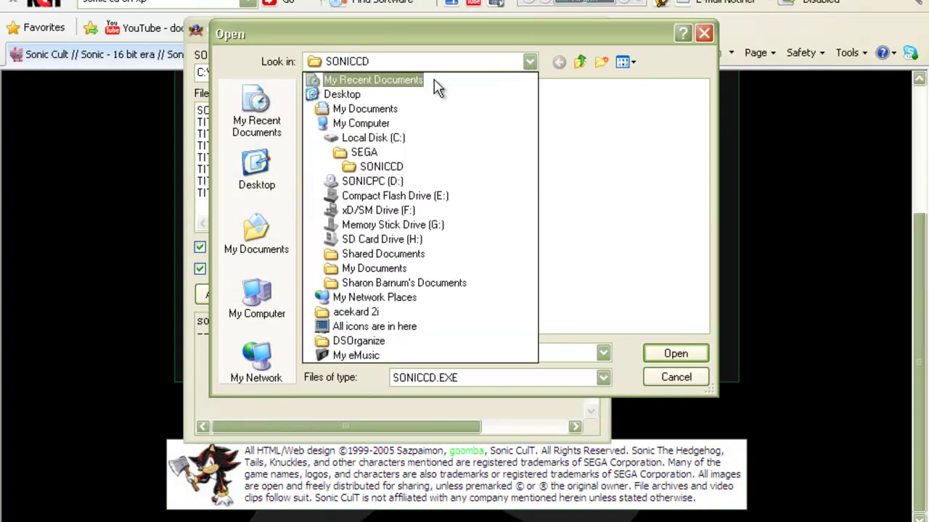
pyautogui.click(381, 138)
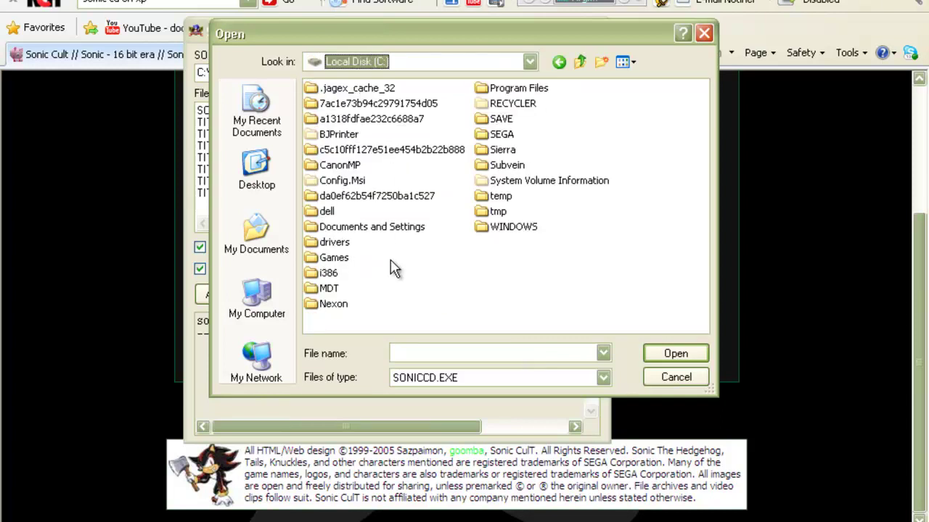
pyautogui.doubleClick(483, 135)
pyautogui.doubleClick(314, 103)
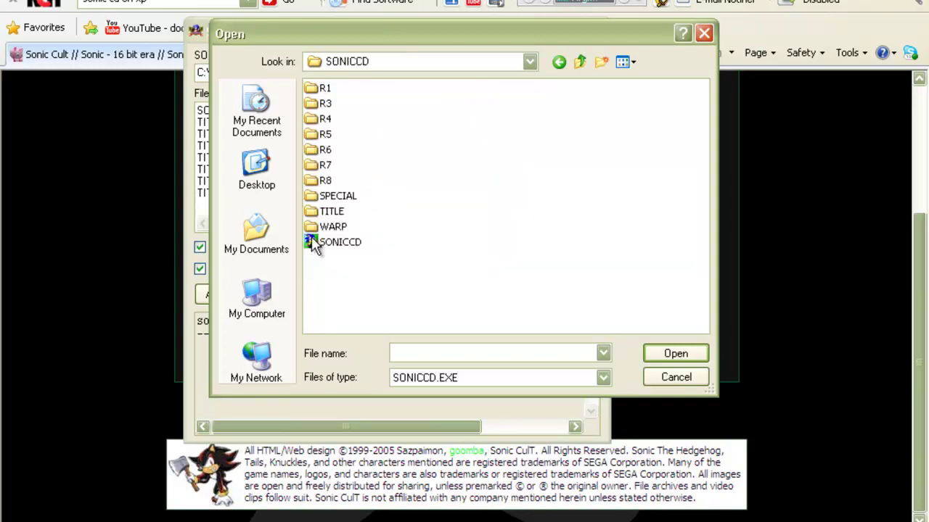
pyautogui.doubleClick(312, 243)
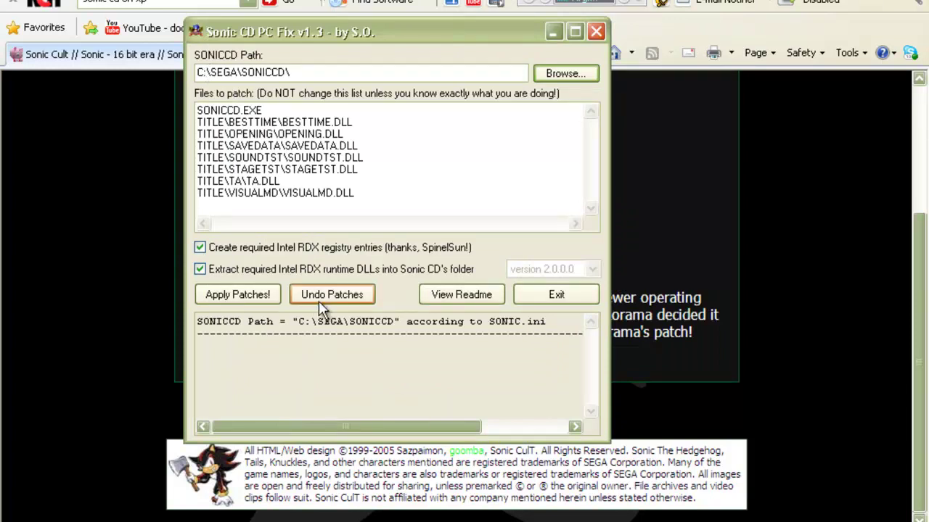
# - Apply the patches and agree to replace SONIC.ini with the working version
pyautogui.click(237, 296)
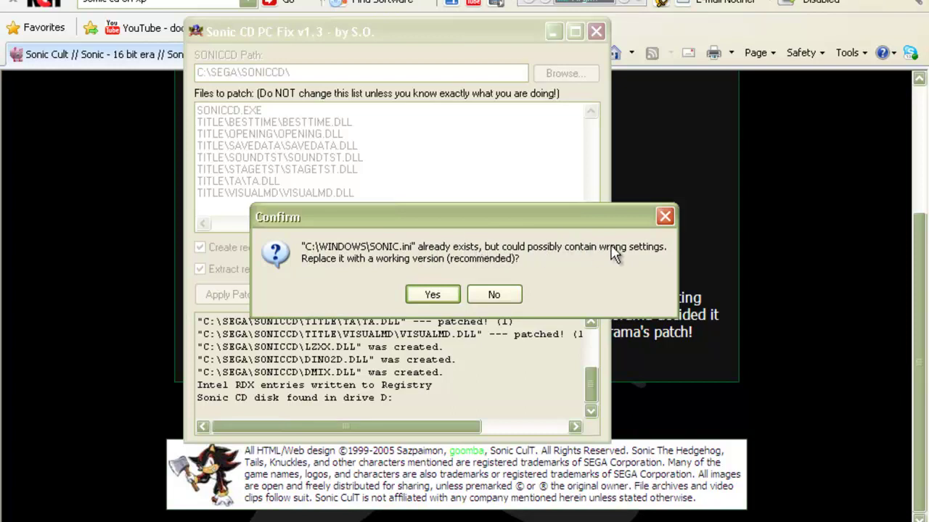
pyautogui.click(433, 295)
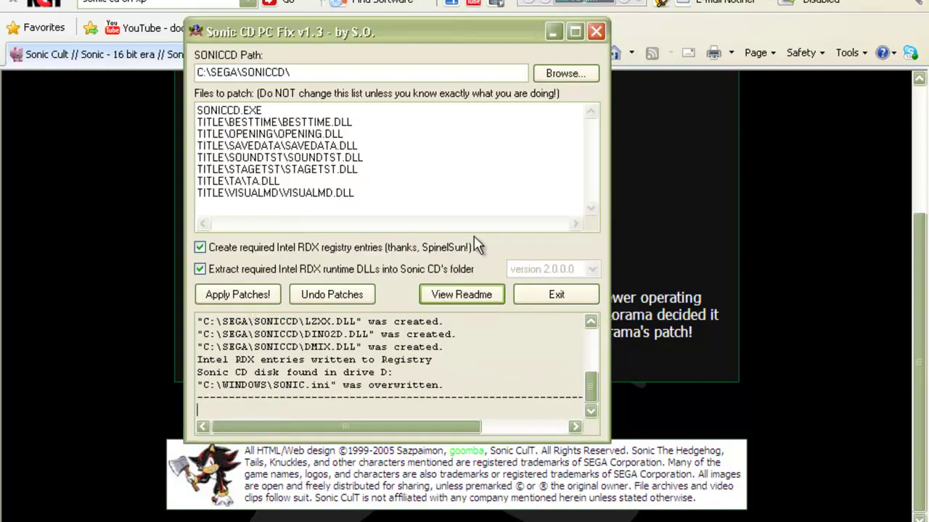
# - Close the patcher window and the Internet Explorer window
pyautogui.click(549, 294)
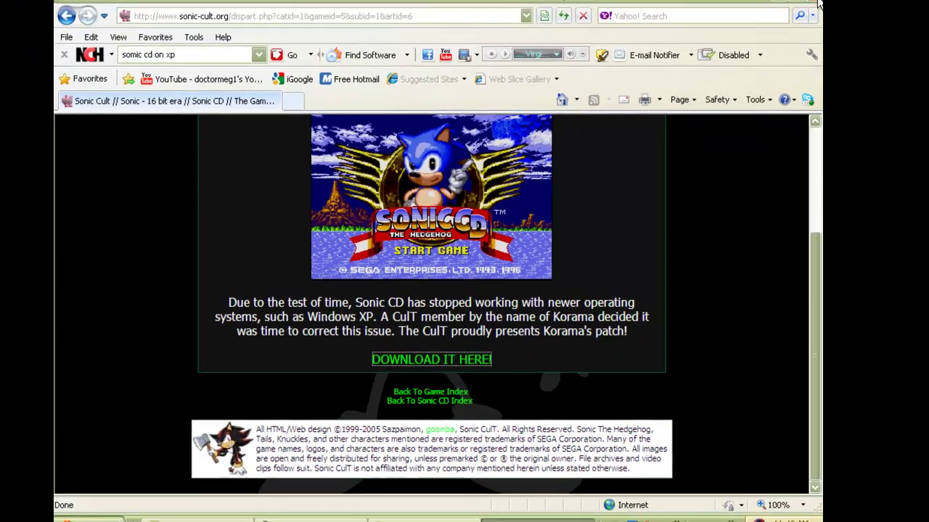
pyautogui.click(788, 9)
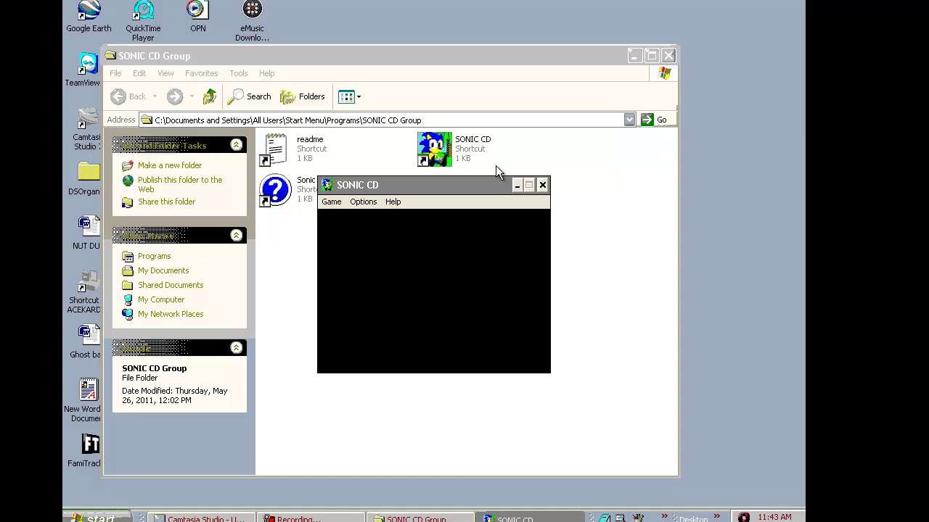
# - Close the Sonic CD game window to return to the SONIC CD Group folder
pyautogui.click(542, 185)
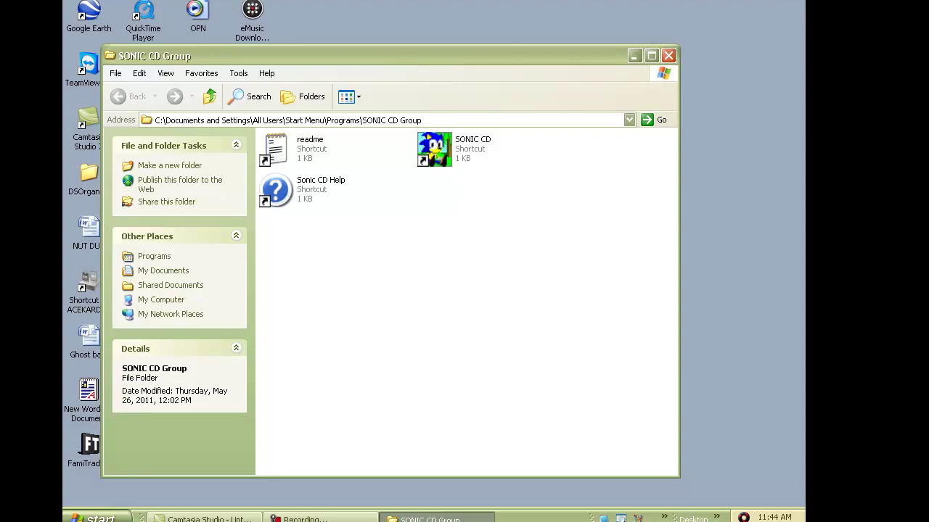
# - Browse from My Computer through Local Disk (C:) and SEGA to the C:\SEGA\SONICCD folder
pyautogui.click(93, 518)
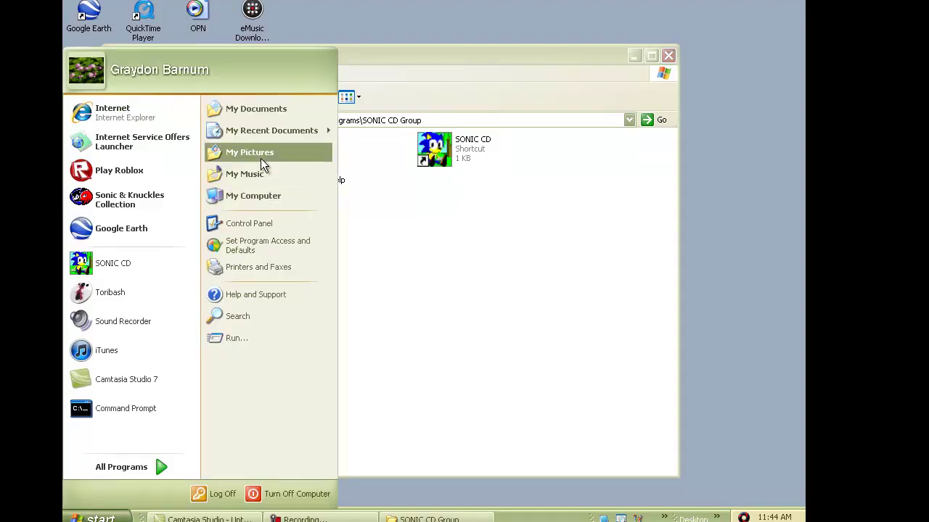
pyautogui.click(238, 194)
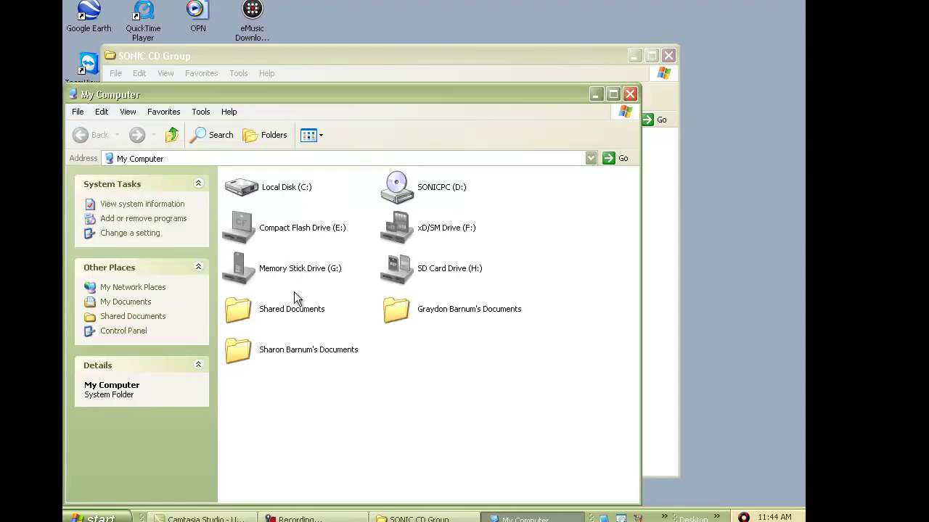
pyautogui.doubleClick(271, 190)
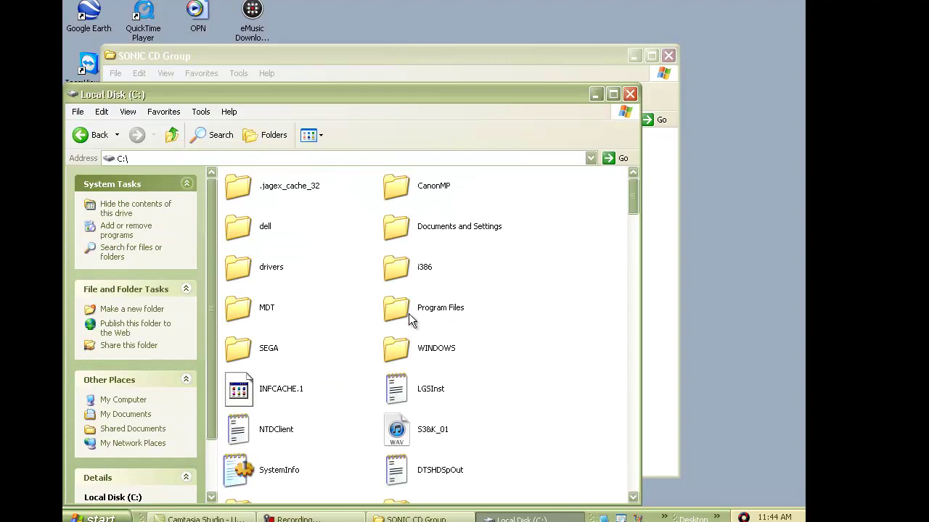
pyautogui.click(239, 350)
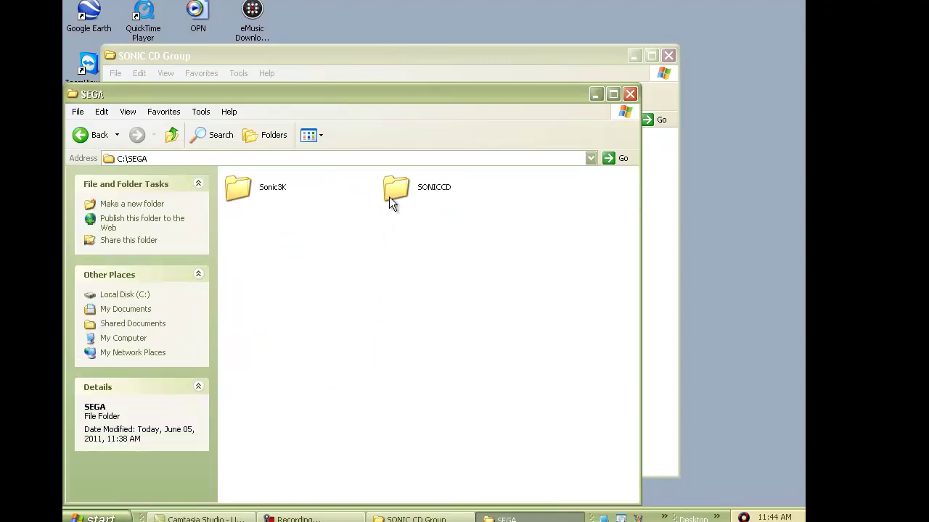
pyautogui.doubleClick(388, 198)
pyautogui.scroll(-10, 388, 207)
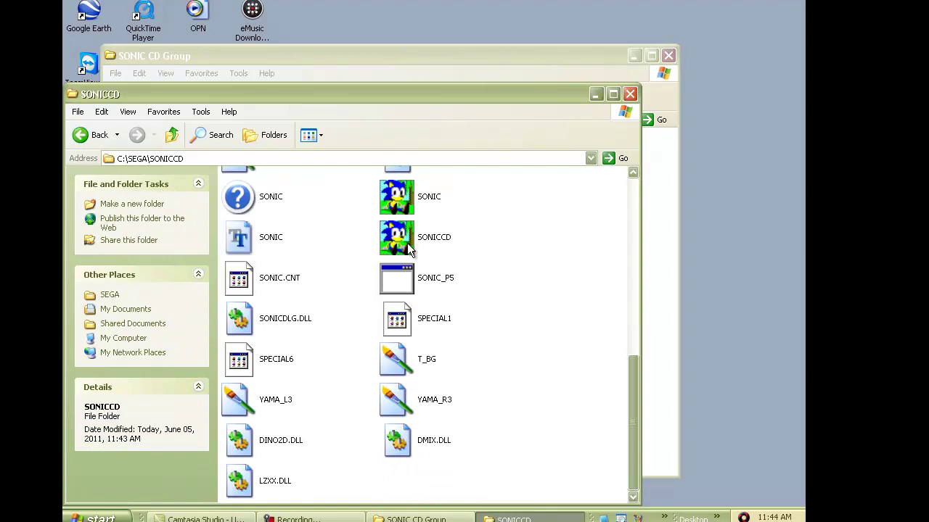